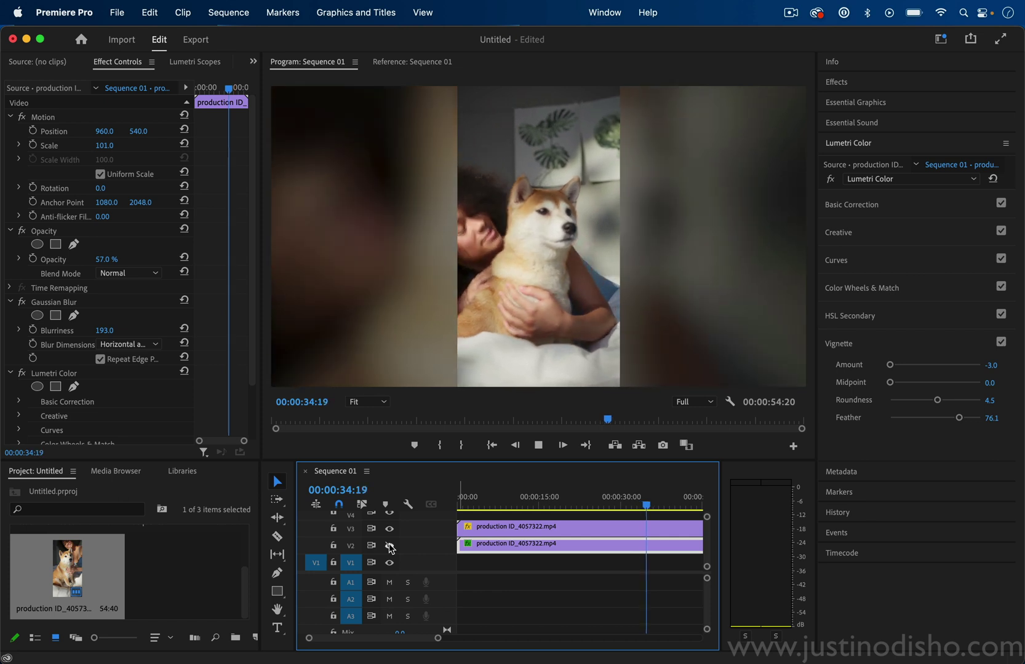
Turn off the V2 background track, stop playback, and return the playhead to about 32 seconds
{"action": "left_click", "coordinate": [389, 547]}
{"action": "key", "text": "space"}
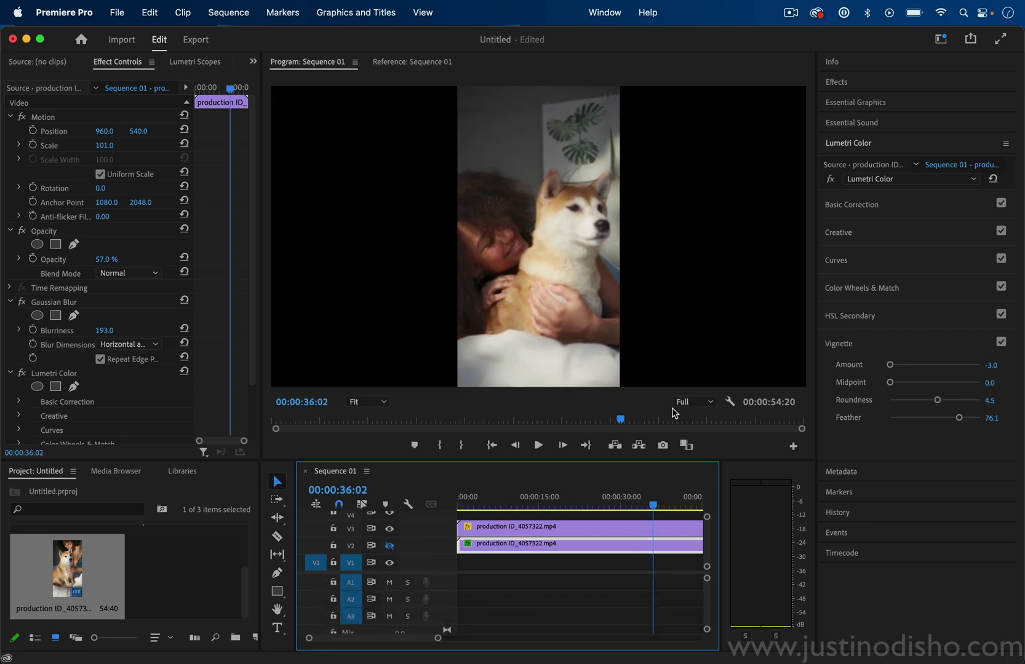
{"action": "left_click_drag", "start_coordinate": [652, 503], "coordinate": [637, 502]}
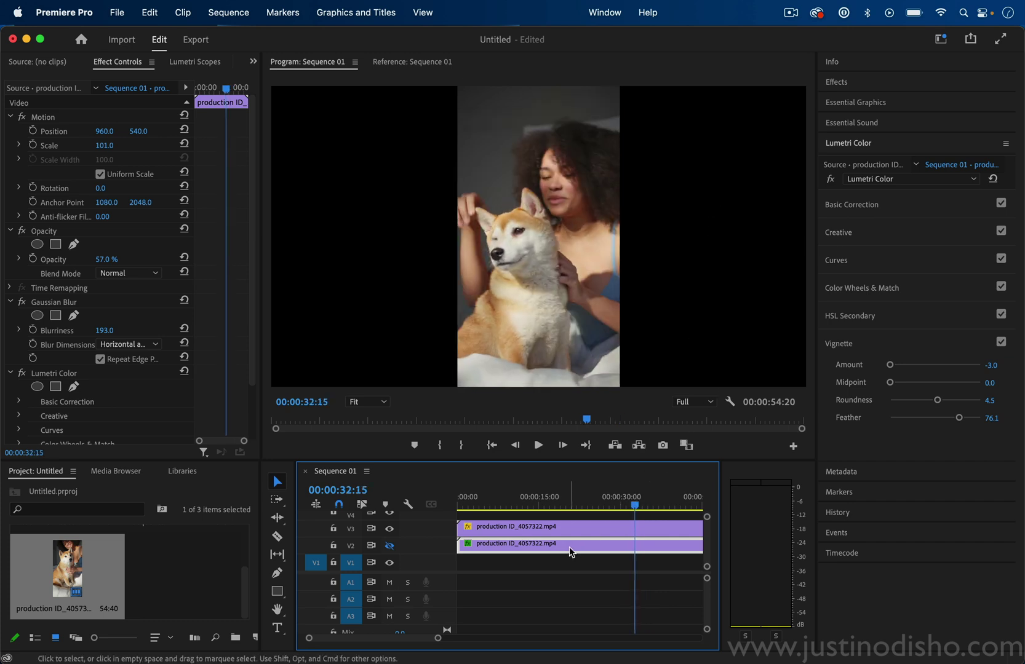
Delete the old V2 background and Option-drag a copy of the V3 dog clip onto V2
{"action": "key", "text": "BackSpace"}
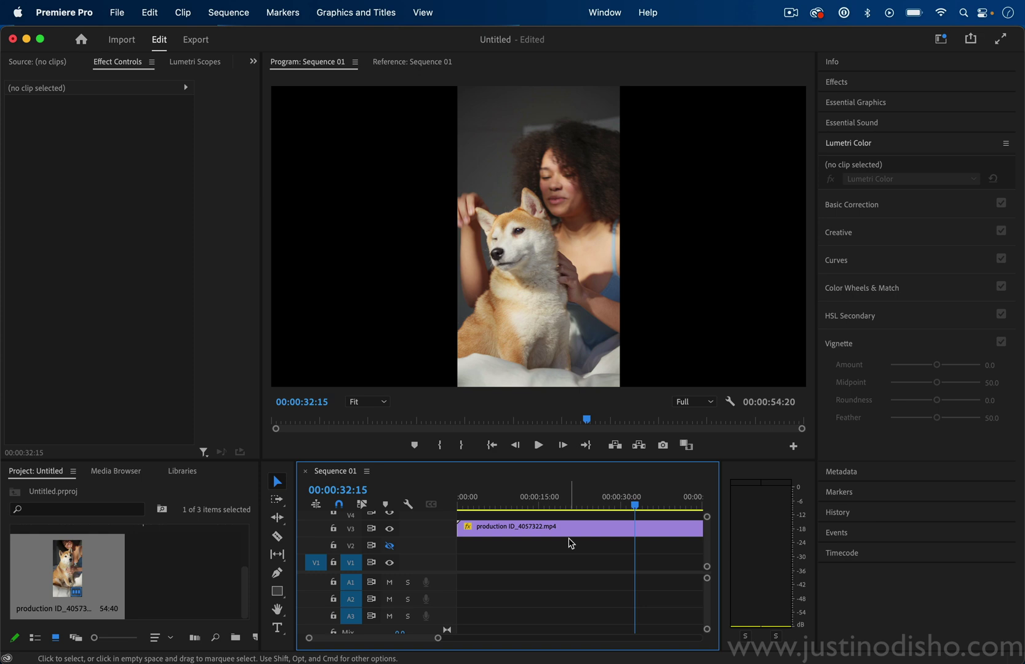
{"action": "left_click", "coordinate": [570, 530]}
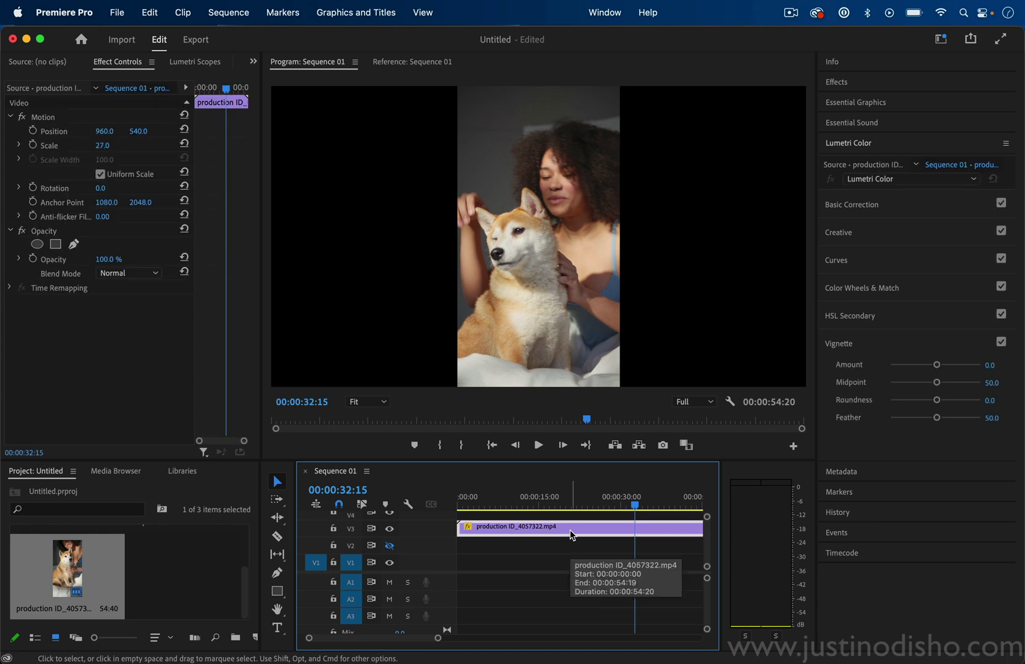
{"action": "key", "text": "alt"}
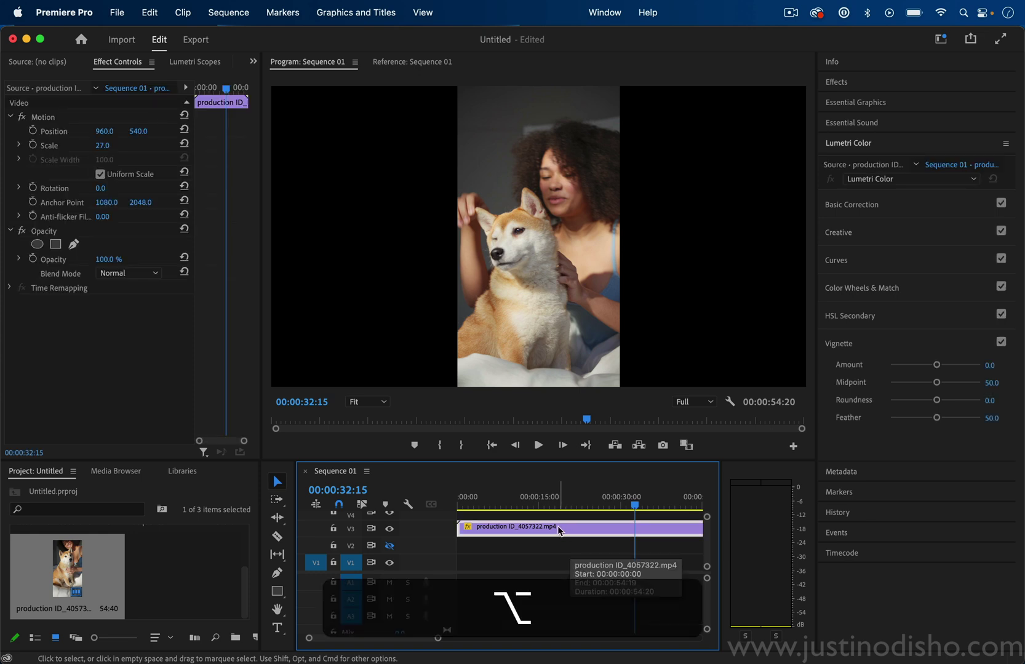
{"action": "left_click_drag", "start_coordinate": [559, 530], "coordinate": [556, 549]}
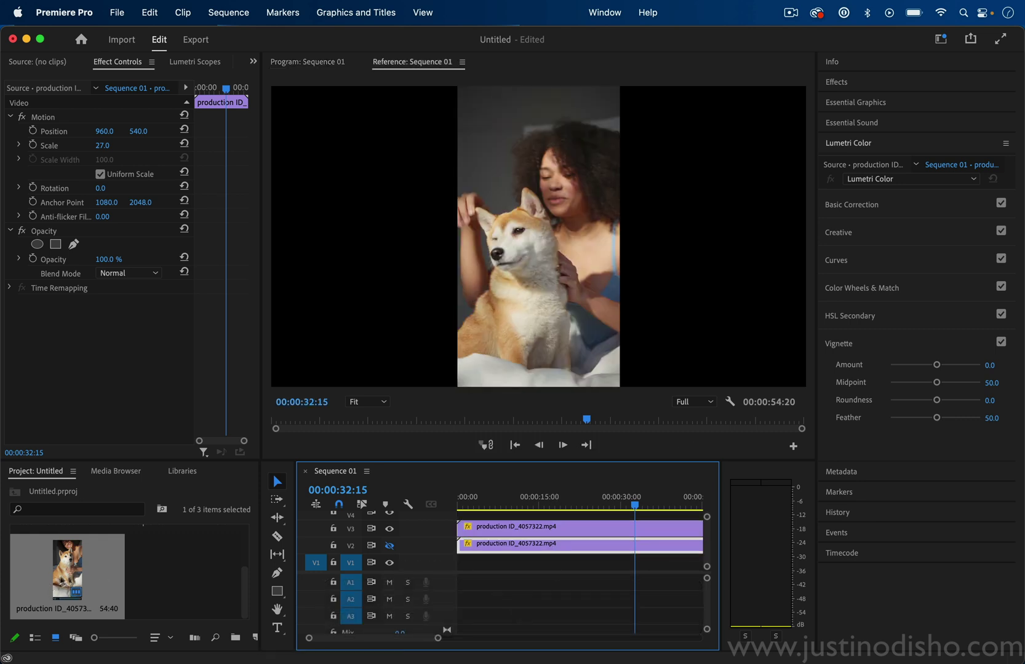
{"action": "left_click_drag", "start_coordinate": [67, 573], "coordinate": [446, 549]}
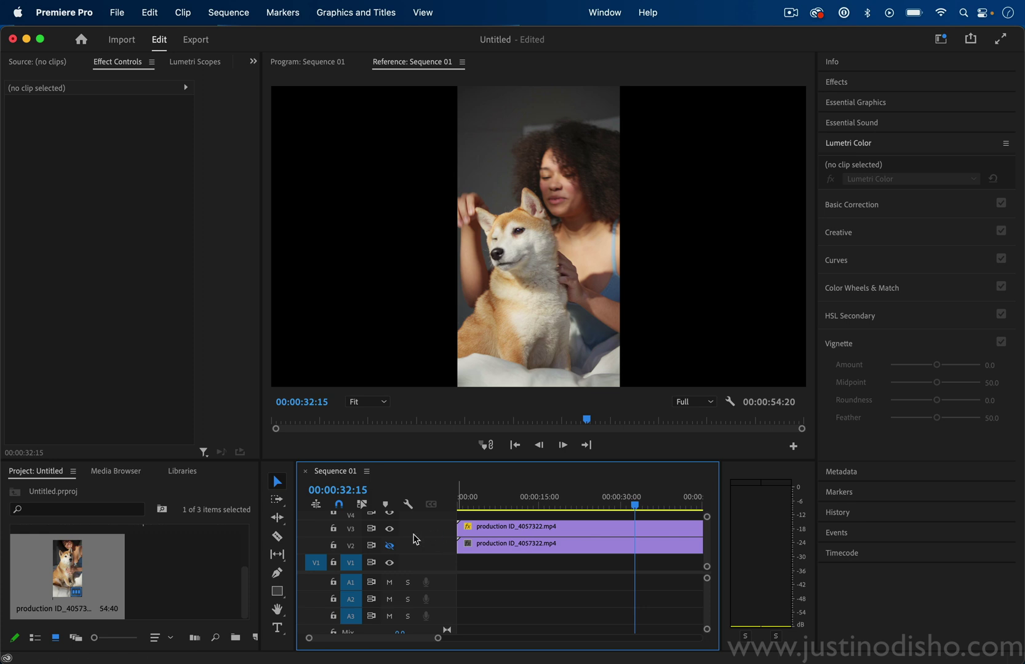
{"action": "left_click", "coordinate": [569, 540]}
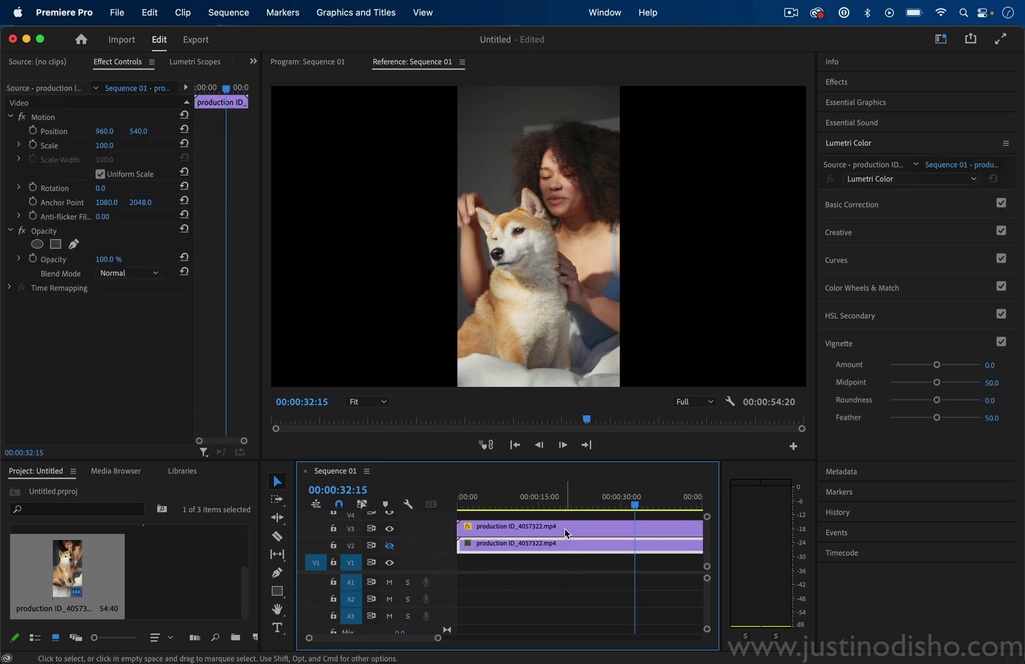
Re-enable V2 and set the lower dog-clip copy's Motion Scale to 98
{"action": "left_click", "coordinate": [390, 545]}
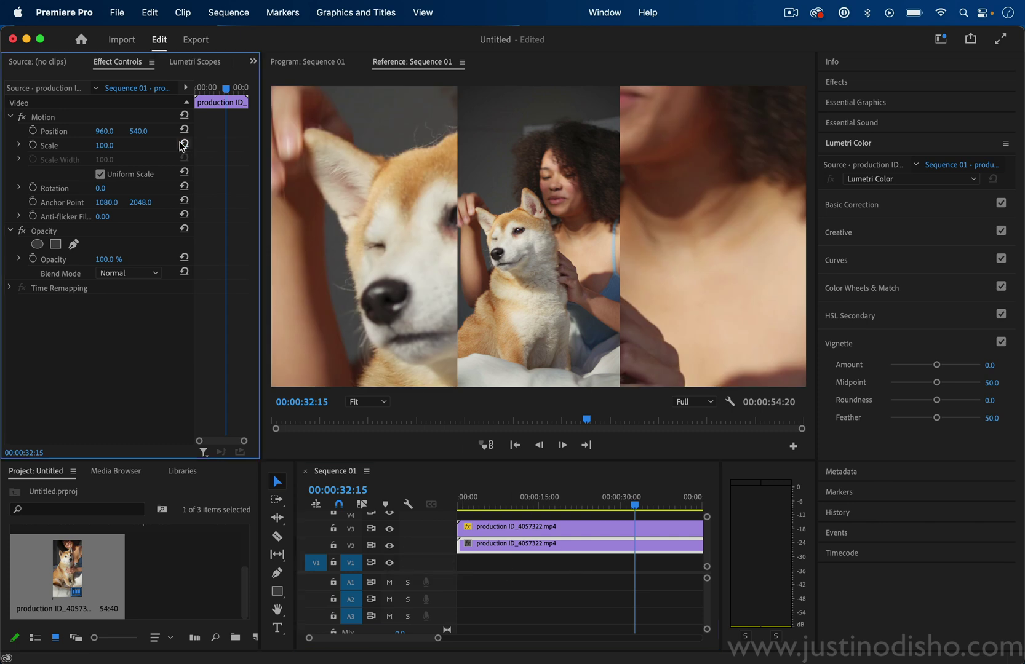
{"action": "left_click_drag", "start_coordinate": [104, 146], "coordinate": [89, 146]}
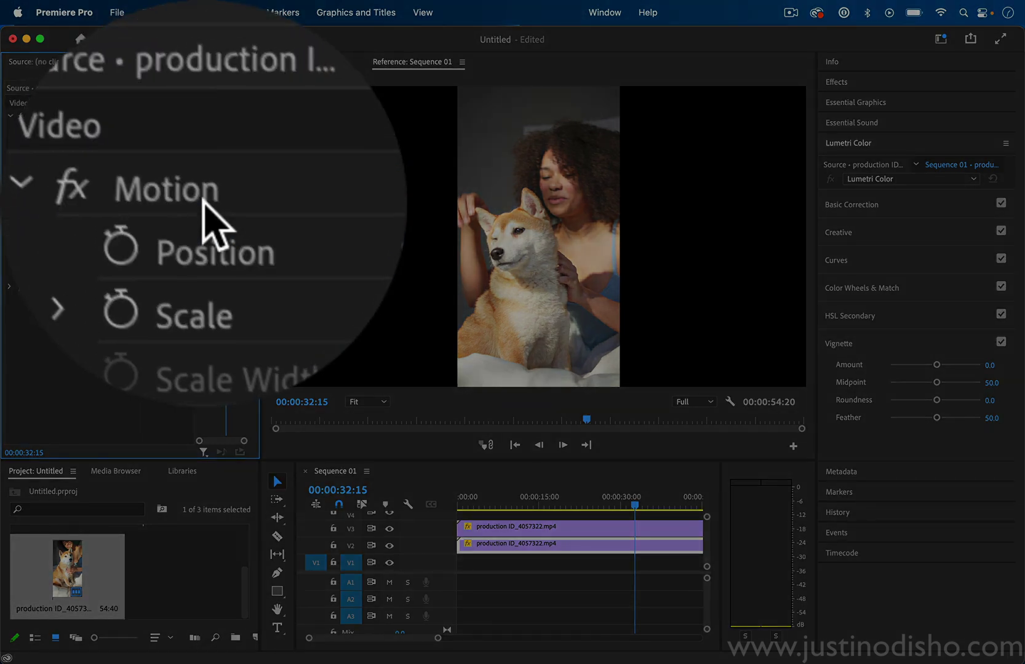
{"action": "left_click_drag", "start_coordinate": [209, 206], "coordinate": [248, 206]}
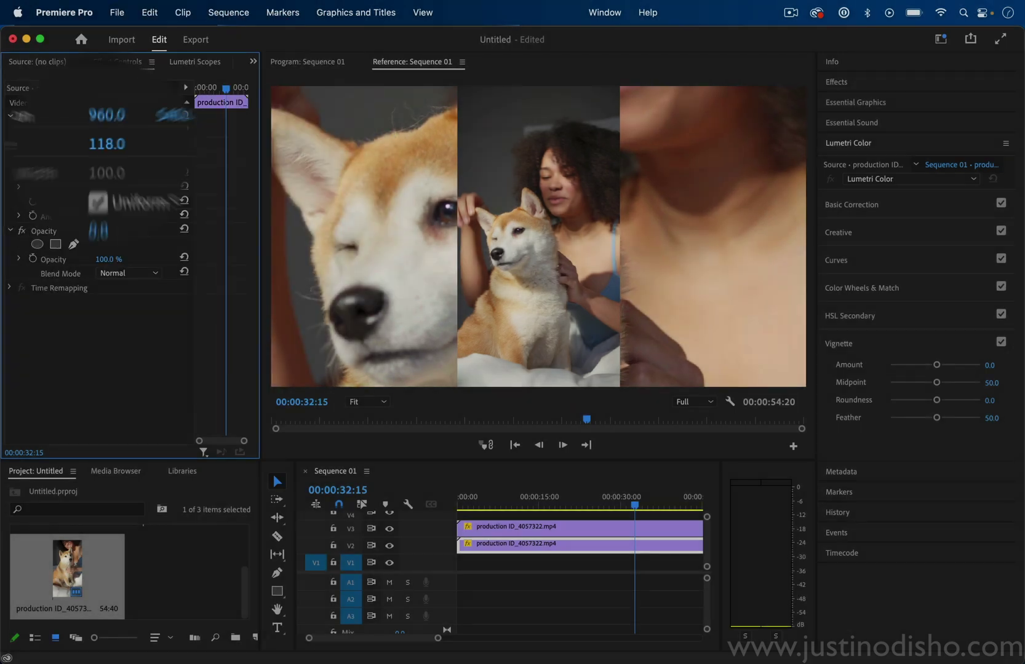
{"action": "left_click_drag", "start_coordinate": [108, 145], "coordinate": [100, 145]}
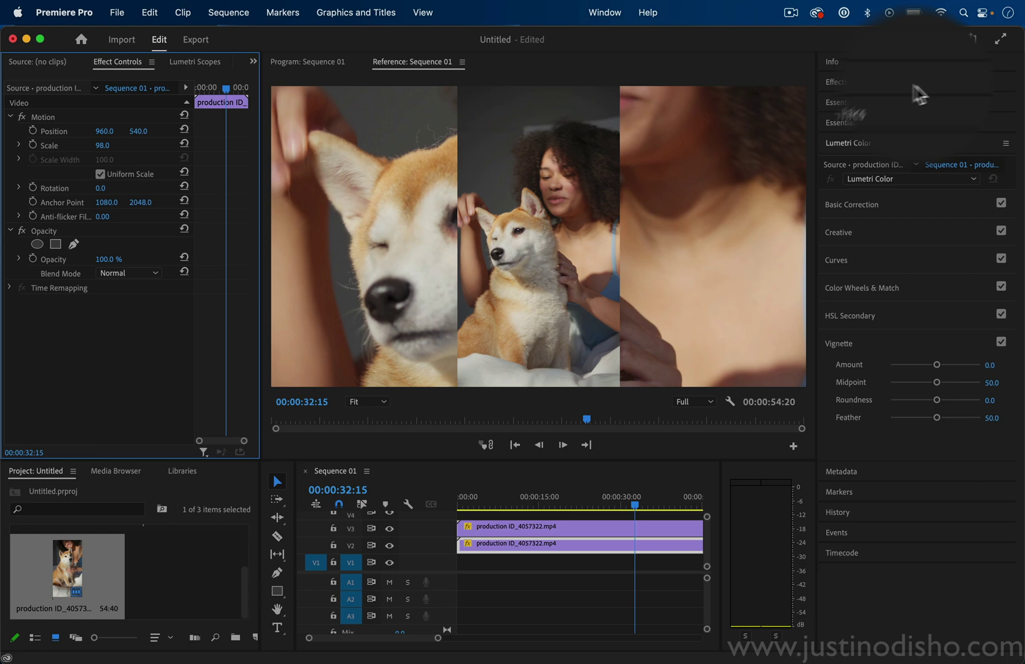
Search the Effects panel for 'blur' and apply Gaussian Blur to the V2 copy
{"action": "left_click", "coordinate": [910, 84]}
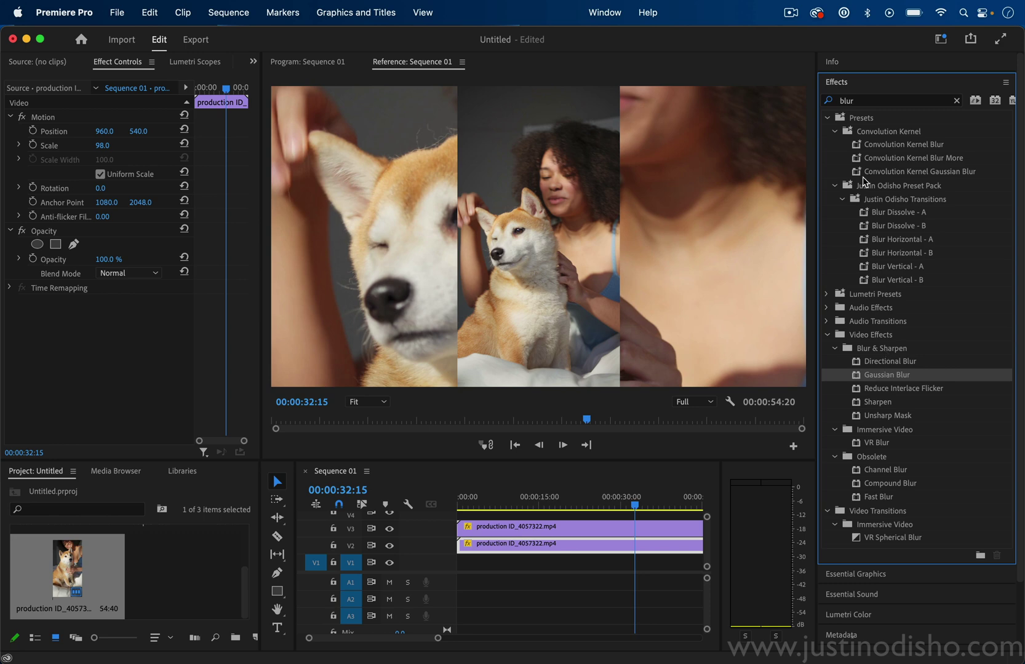
{"action": "left_click", "coordinate": [863, 103]}
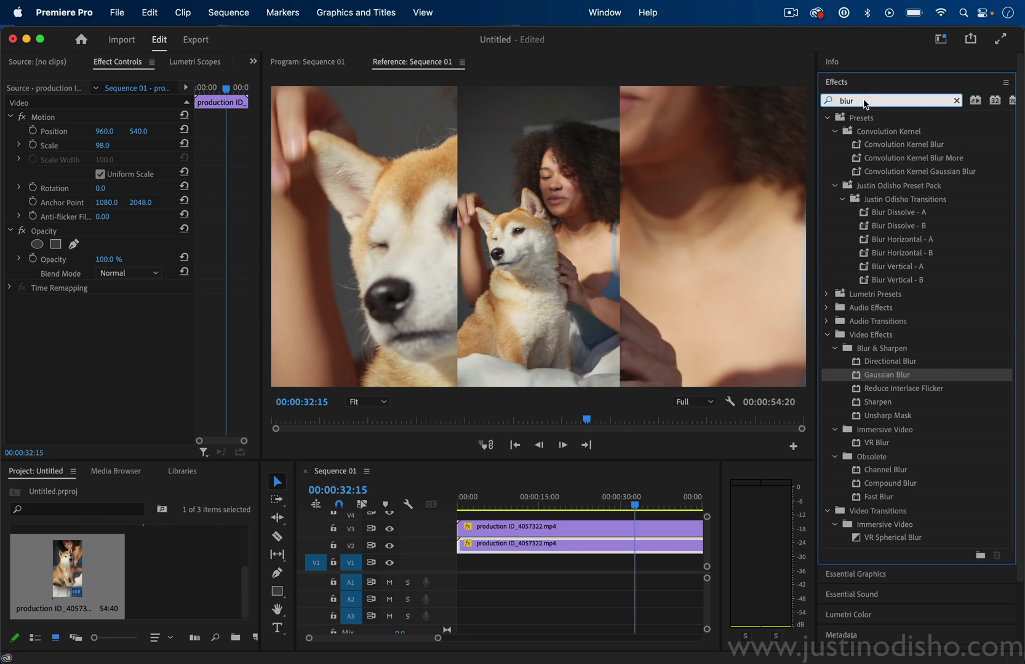
{"action": "left_click_drag", "start_coordinate": [886, 375], "coordinate": [588, 472]}
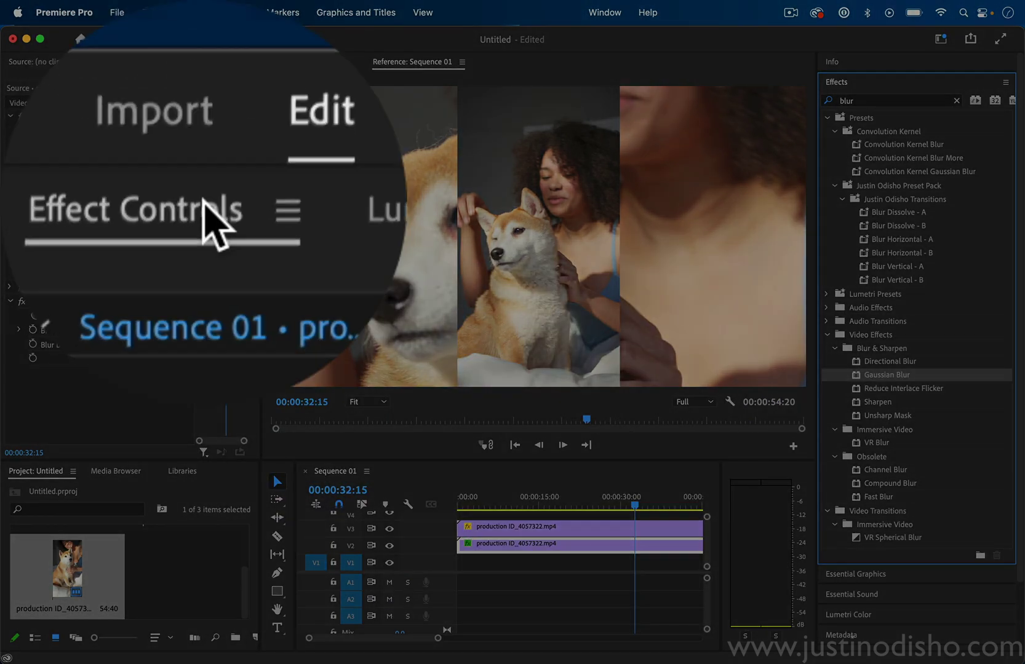
Set the background copy's Gaussian Blur Blurriness to 267
{"action": "left_click_drag", "start_coordinate": [103, 330], "coordinate": [140, 329]}
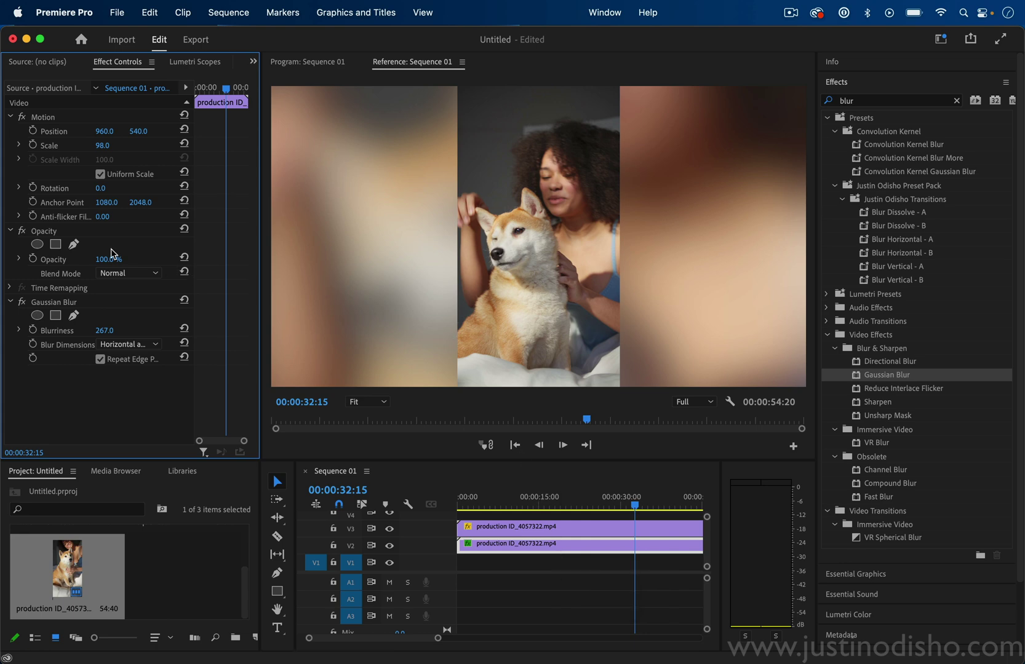
Set the blurred background copy's Opacity to 35%
{"action": "left_click_drag", "start_coordinate": [106, 259], "coordinate": [87, 259]}
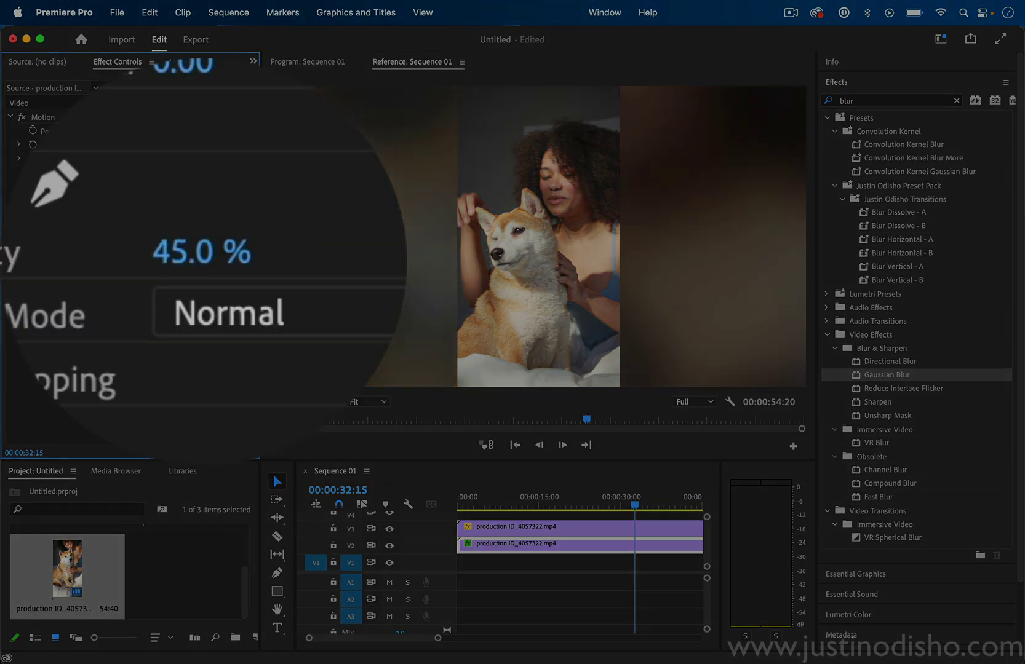
{"action": "left_click_drag", "start_coordinate": [184, 252], "coordinate": [176, 251]}
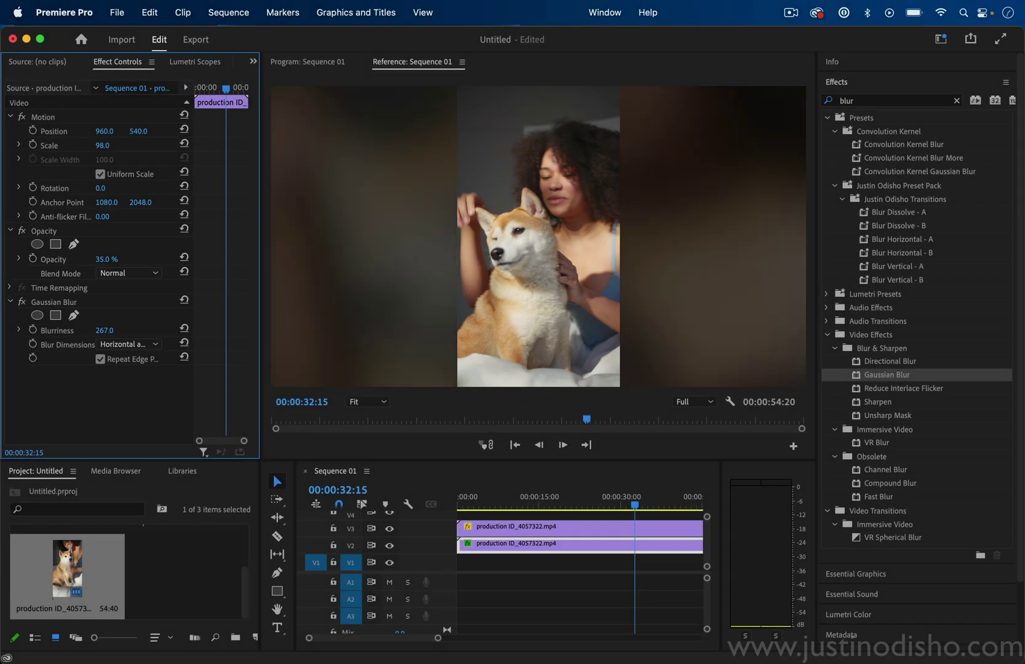
Add a Lumetri Color vignette to the background copy: Amount -3.0, Midpoint 16.4
{"action": "left_click", "coordinate": [855, 82]}
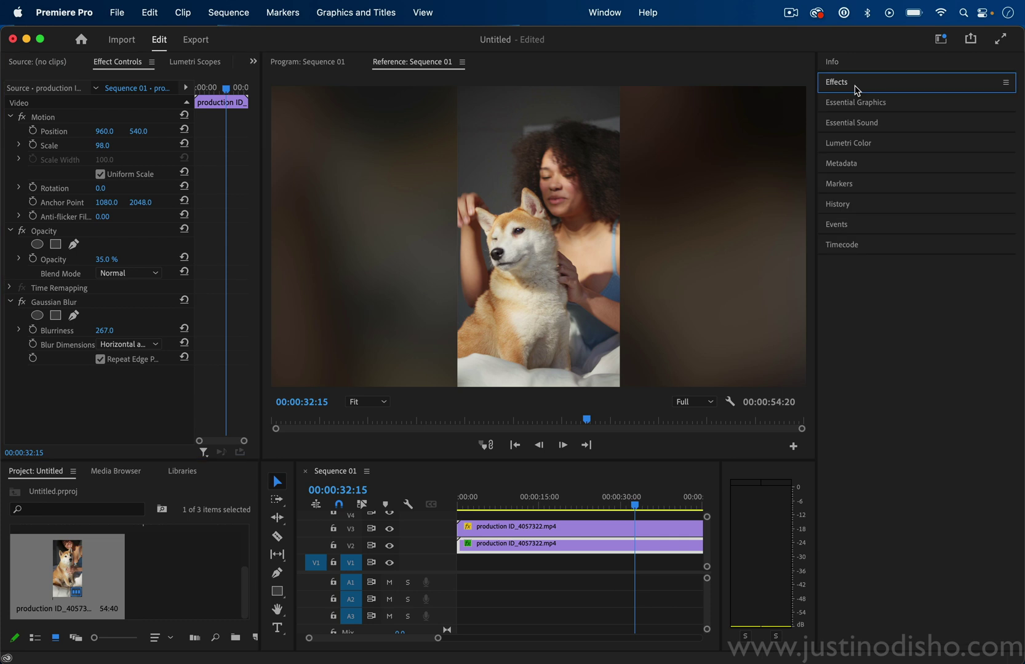
{"action": "left_click", "coordinate": [857, 145]}
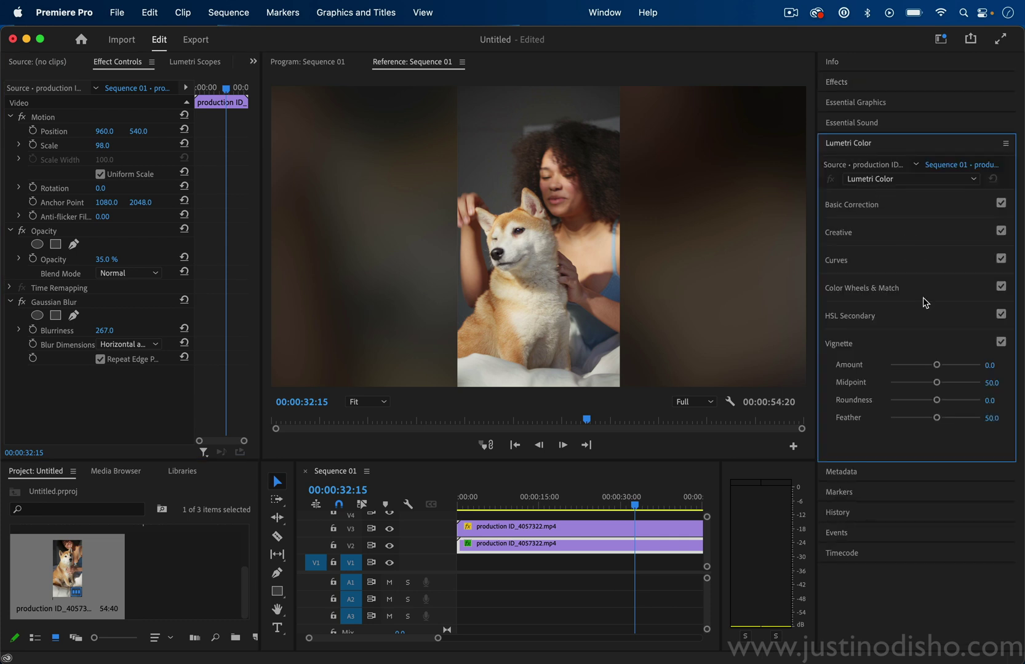
{"action": "left_click", "coordinate": [840, 343]}
{"action": "left_click", "coordinate": [855, 346]}
{"action": "left_click_drag", "start_coordinate": [936, 366], "coordinate": [863, 368]}
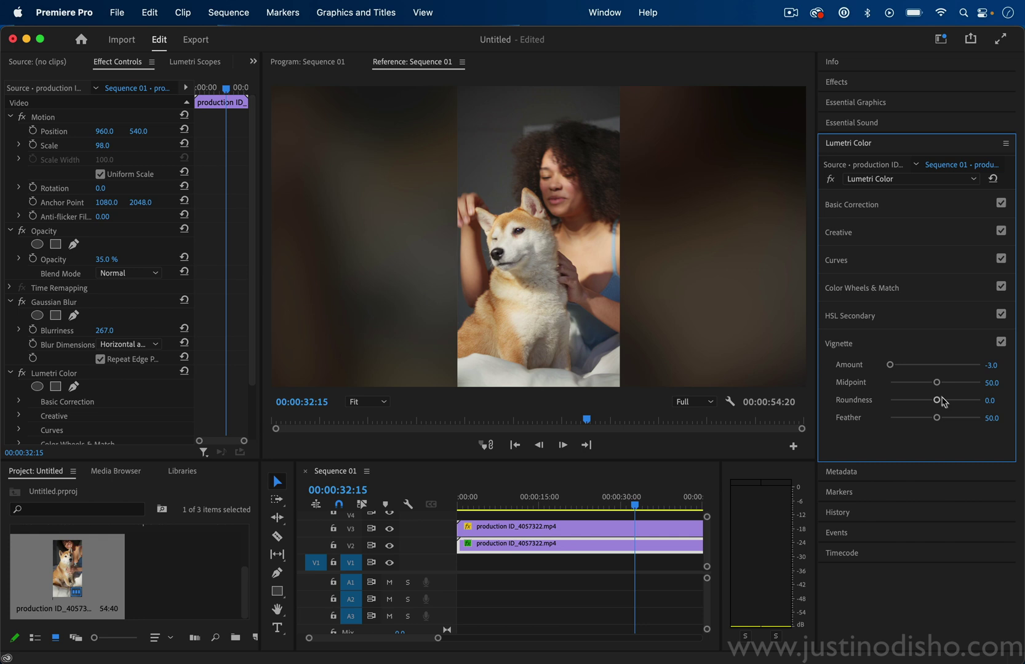
{"action": "left_click_drag", "start_coordinate": [930, 383], "coordinate": [904, 384]}
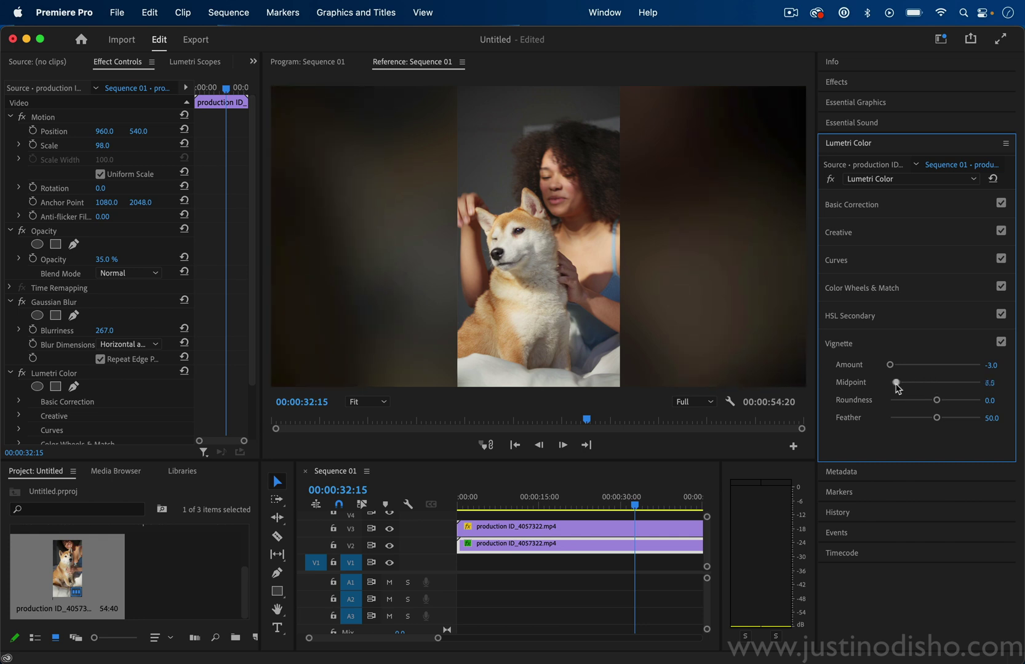
Set the background copy's Lumetri Basic Correction Saturation to 95.5
{"action": "left_click", "coordinate": [901, 206]}
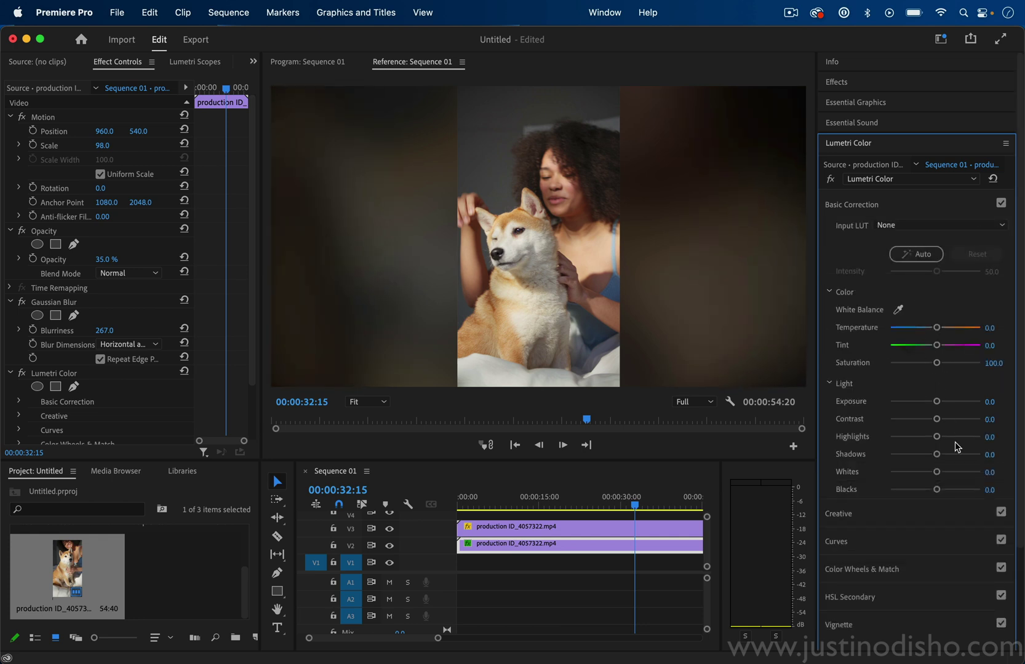
{"action": "mouse_move", "coordinate": [935, 363]}
{"action": "left_mouse_down"}
{"action": "mouse_move", "coordinate": [841, 366]}
{"action": "mouse_move", "coordinate": [907, 364]}
{"action": "left_mouse_up"}
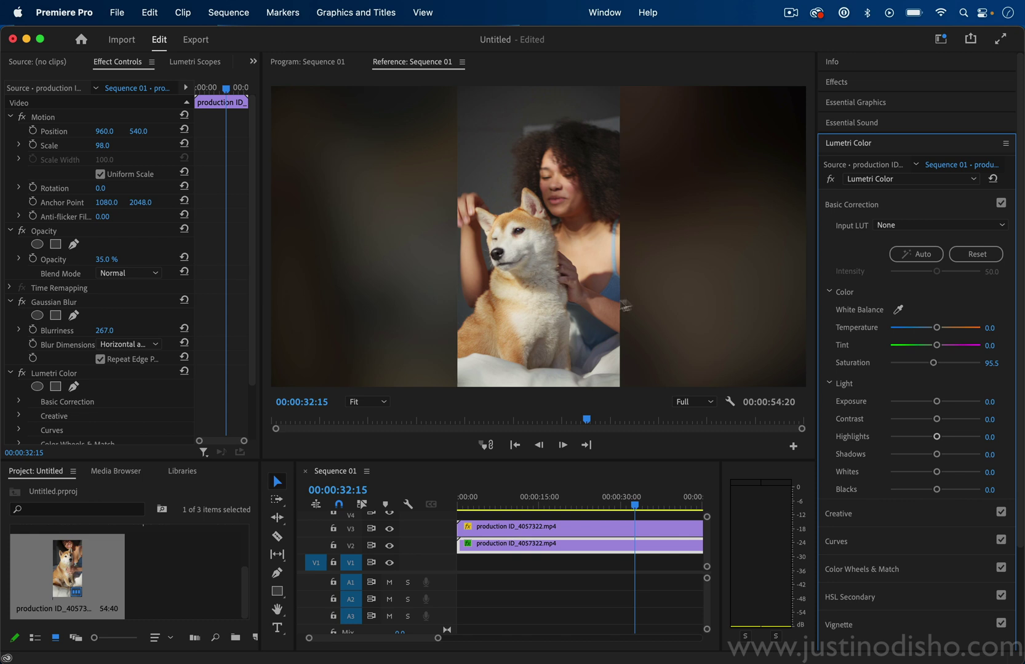
{"action": "left_click_drag", "start_coordinate": [632, 506], "coordinate": [583, 506]}
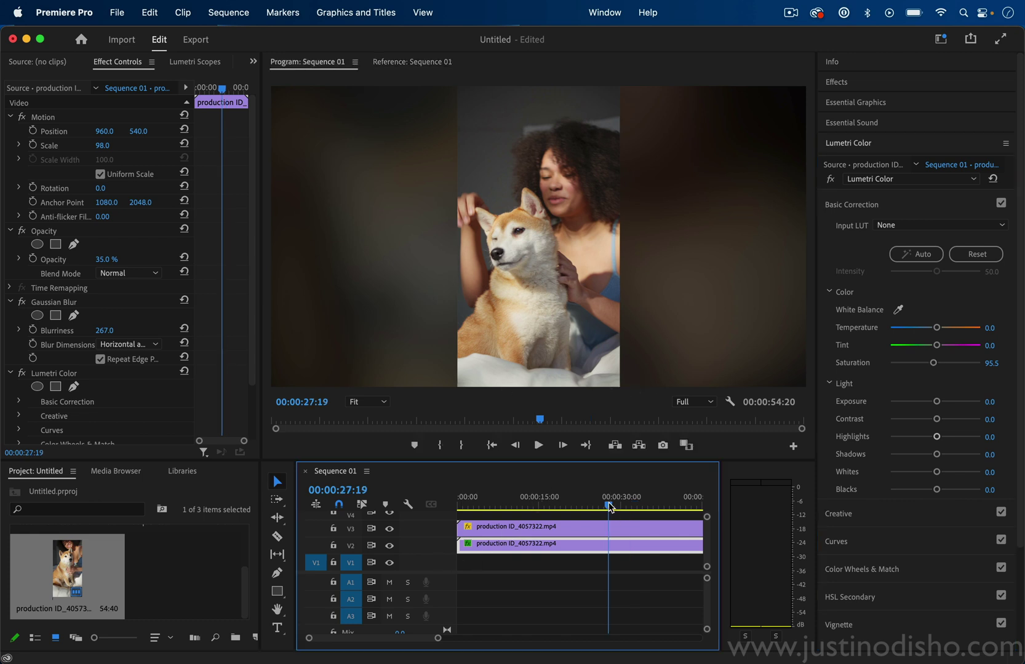
{"action": "key", "text": "space"}
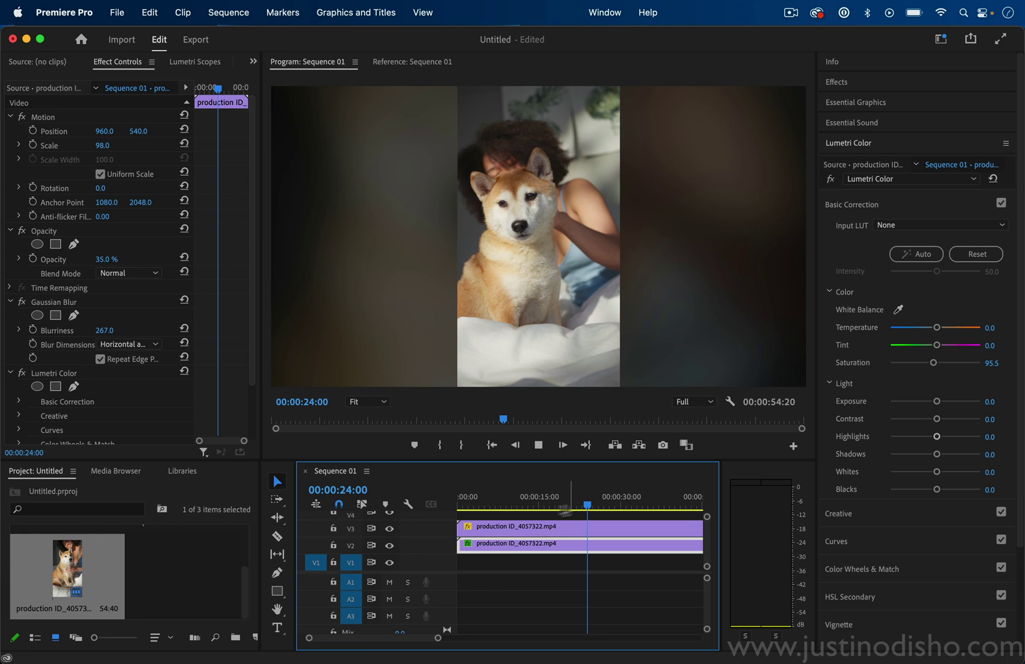
{"action": "left_click", "coordinate": [389, 545]}
{"action": "left_click", "coordinate": [389, 546]}
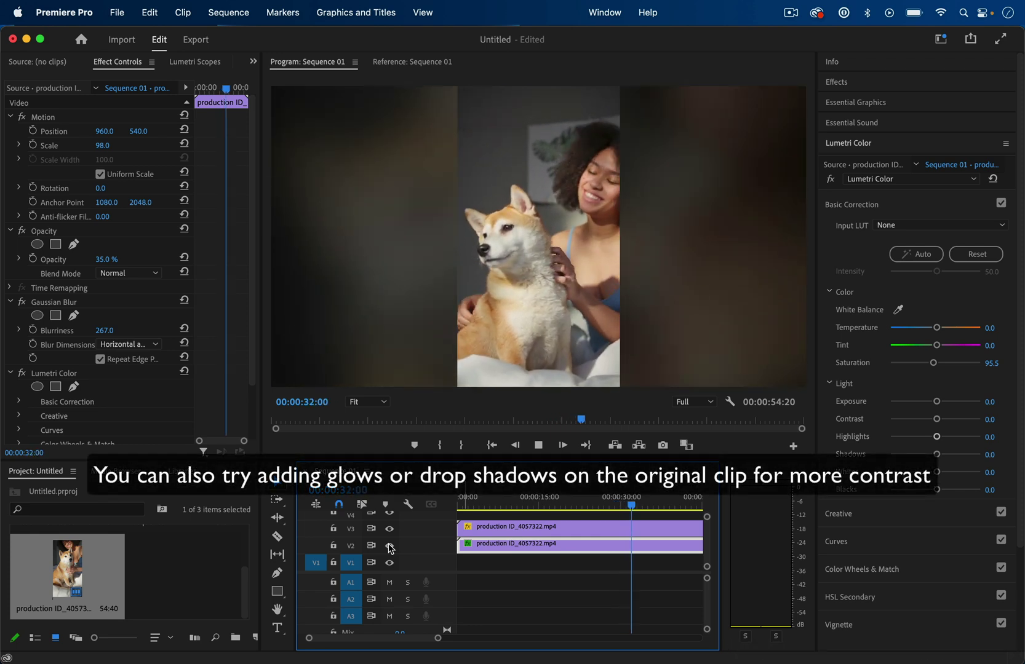
{"action": "left_click", "coordinate": [583, 498]}
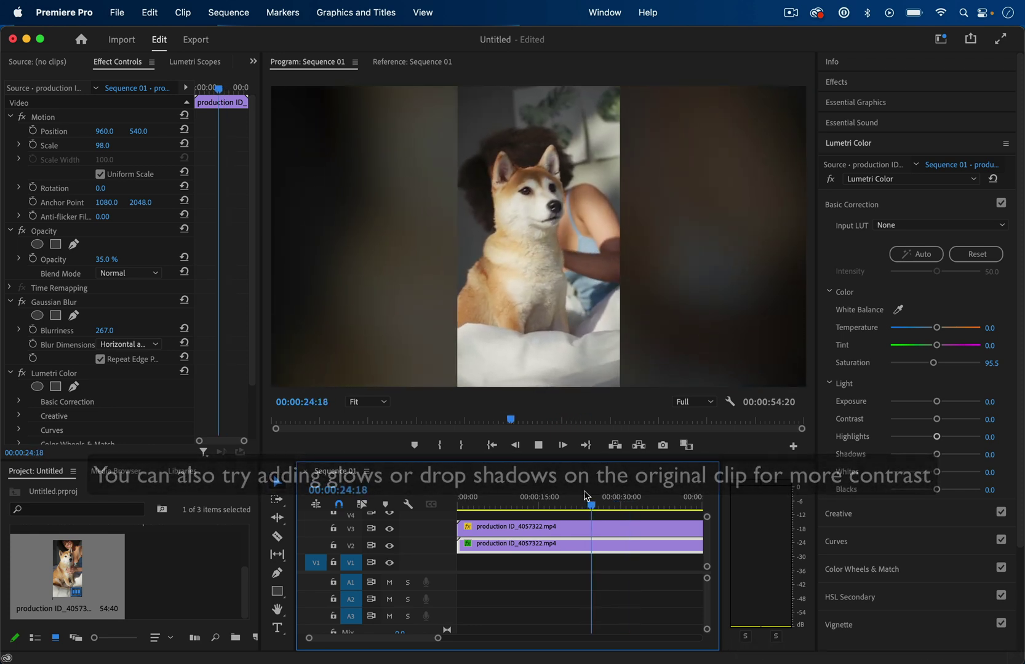